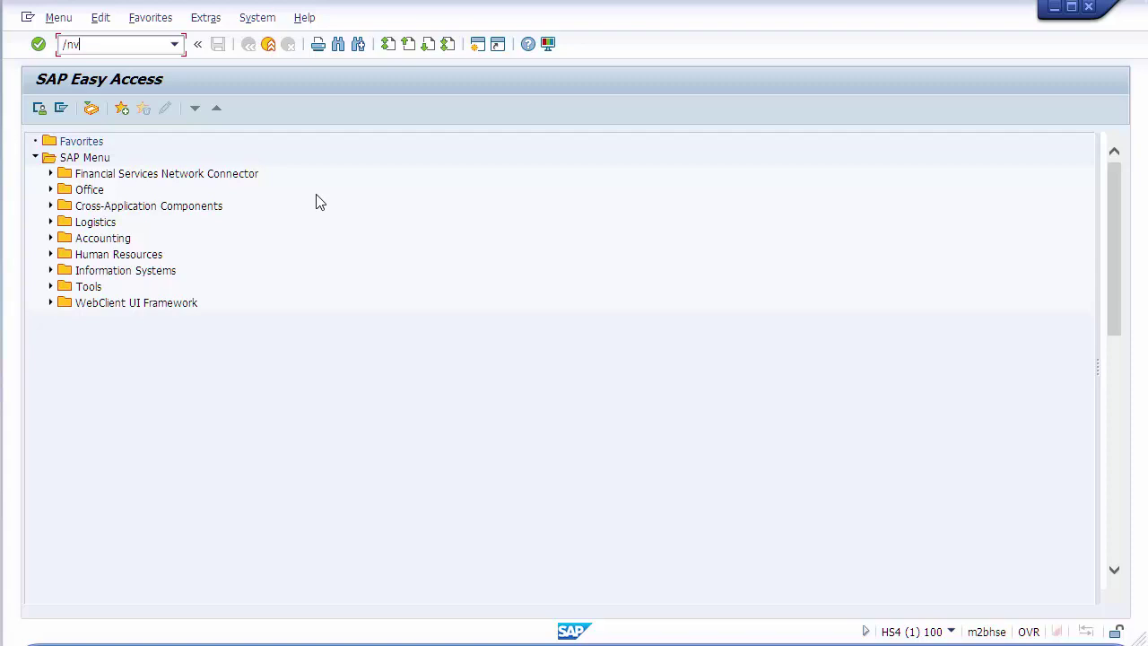
Step: Run transaction /nVL06O to reach the Outbound Delivery Monitor
key("Return")
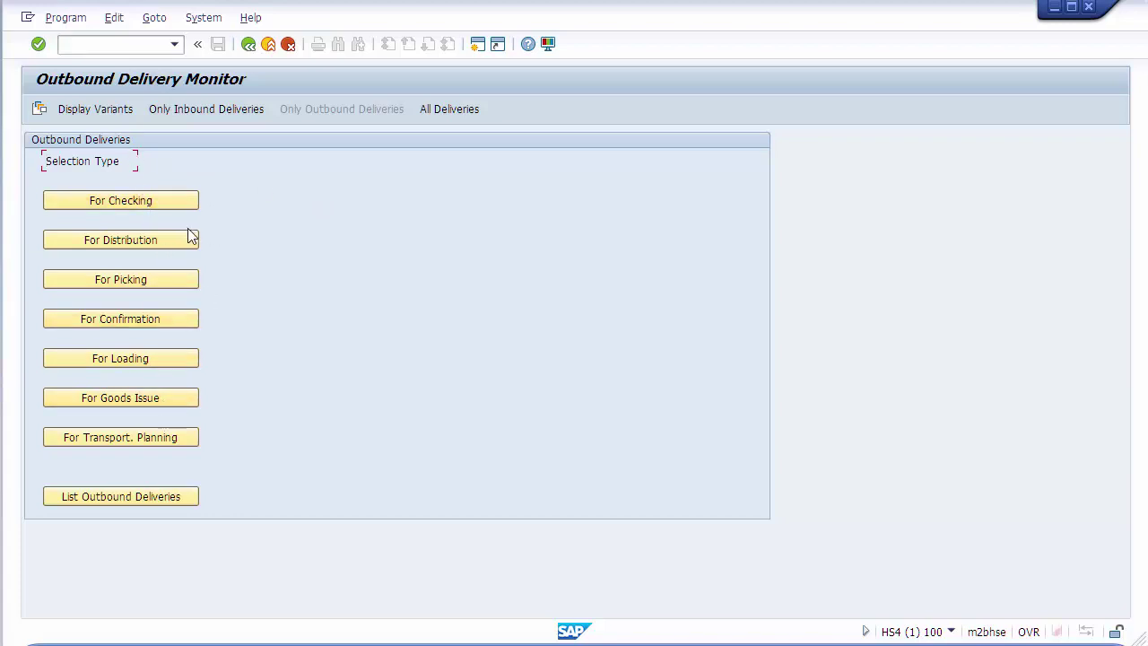
Step: Open List Outbound Deliveries and review the Program and Variants menus without choosing anything
left_click(154, 499)
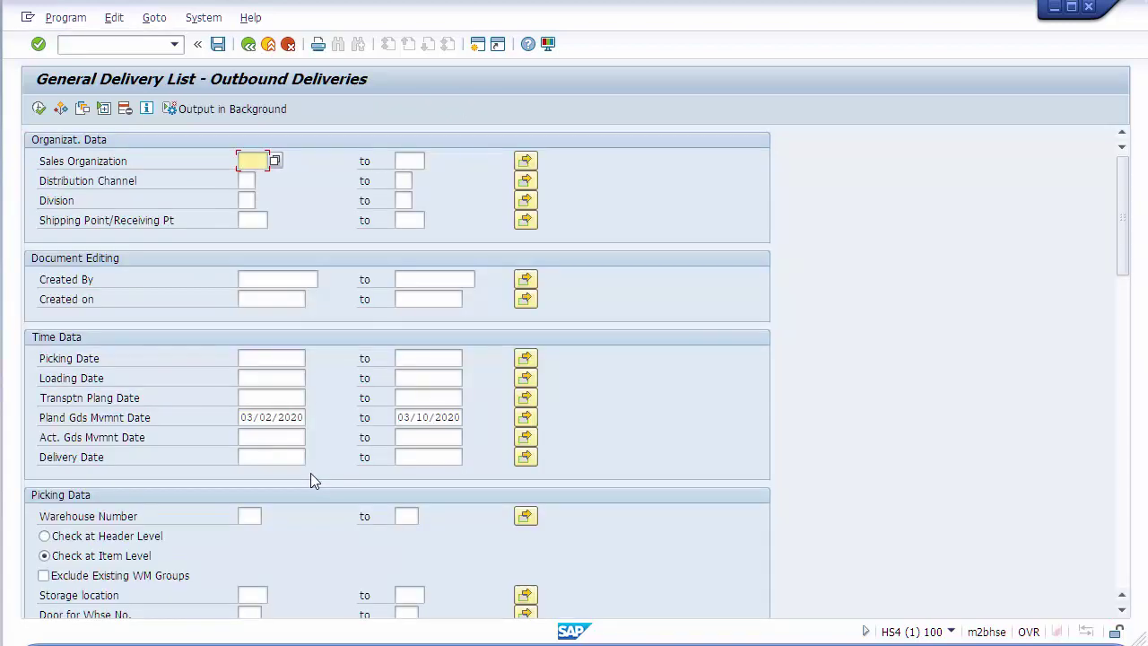
left_click(66, 18)
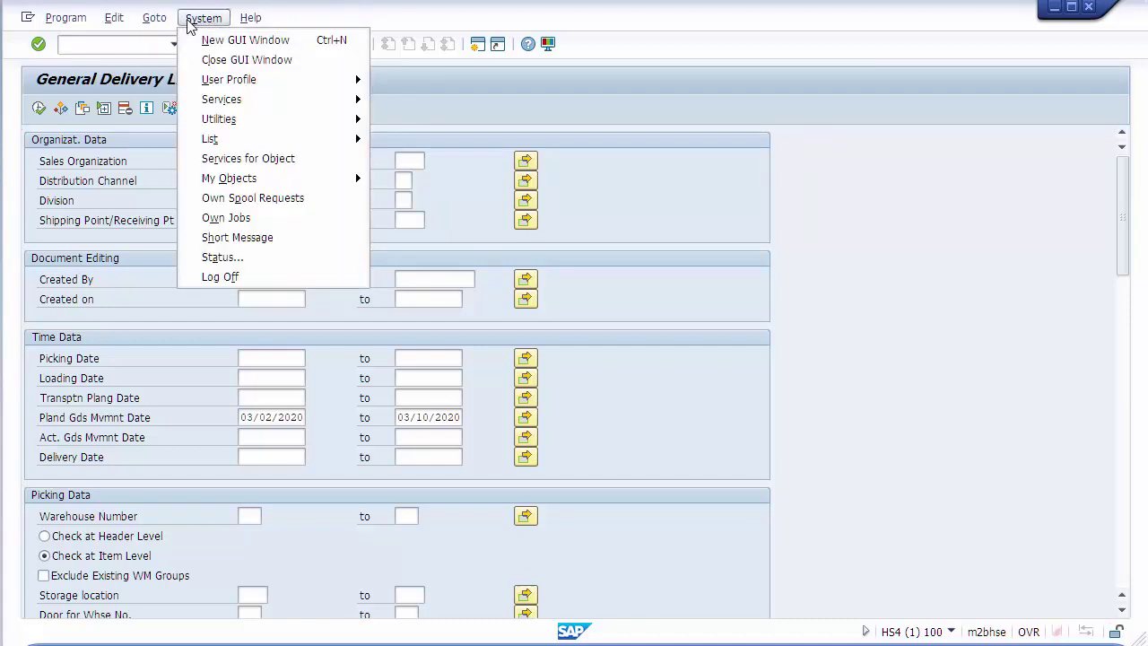
mouse_move(177, 39)
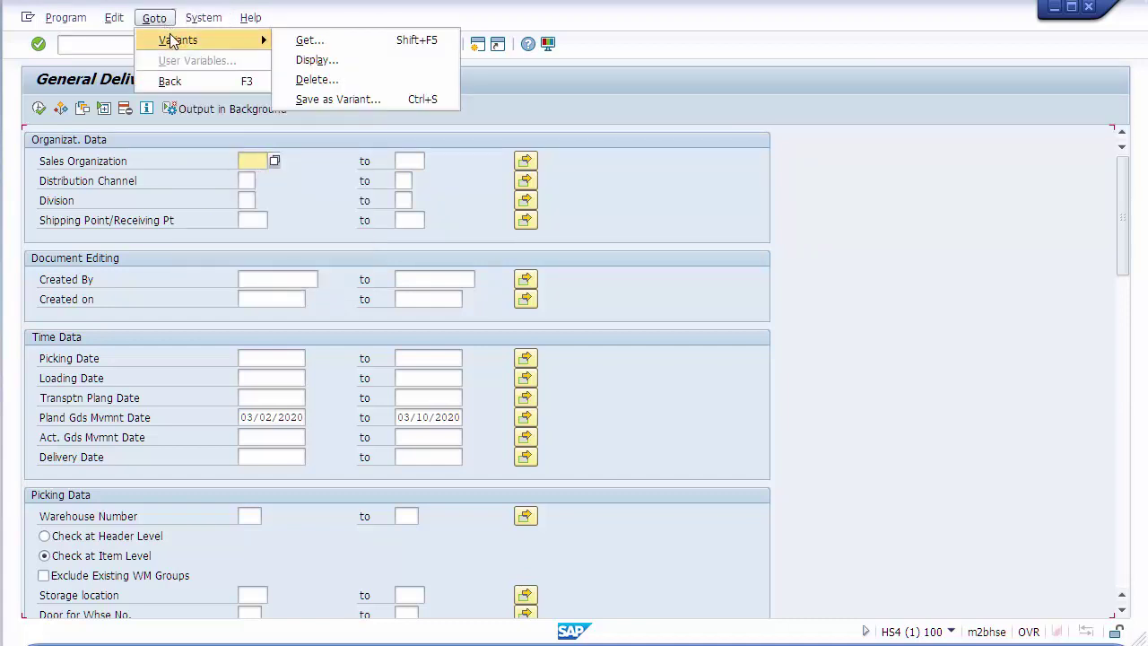
left_click(520, 18)
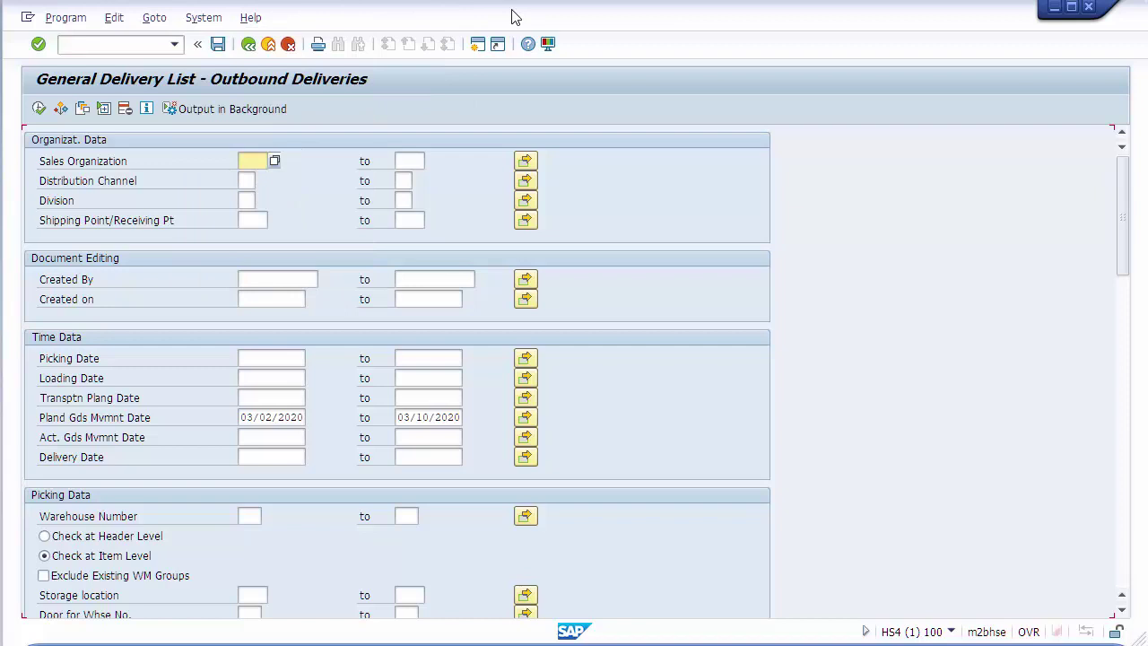
Step: Show all selection criteria and review Sales Organization, Shipping Point, Ship-to party and Route, leaving them blank
left_click(103, 109)
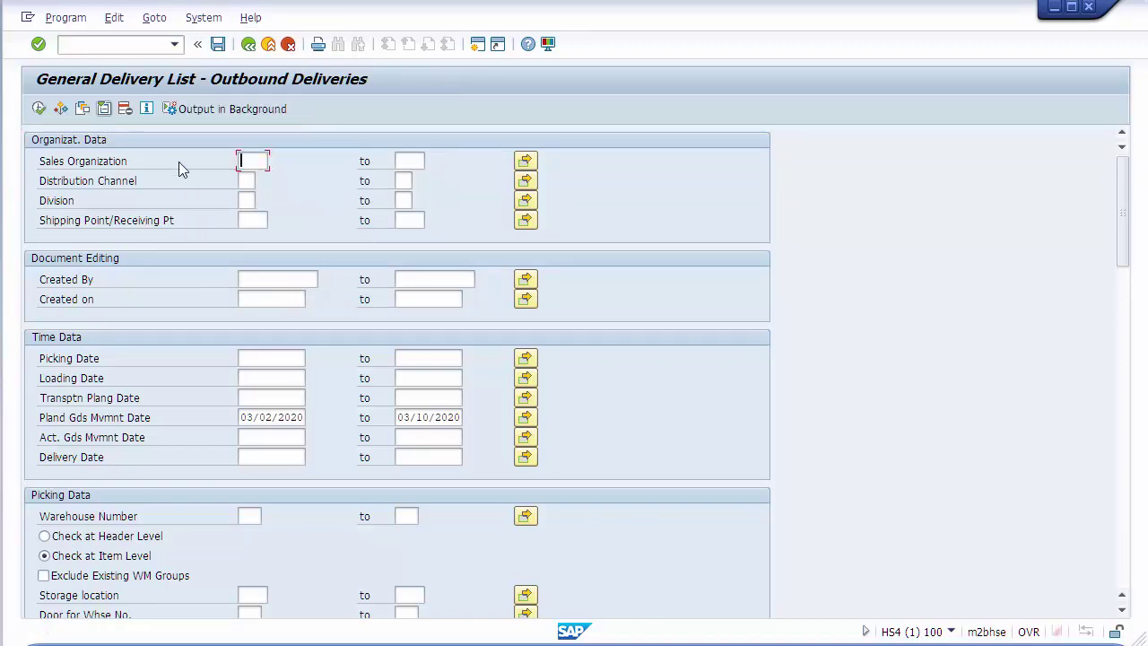
left_click(266, 157)
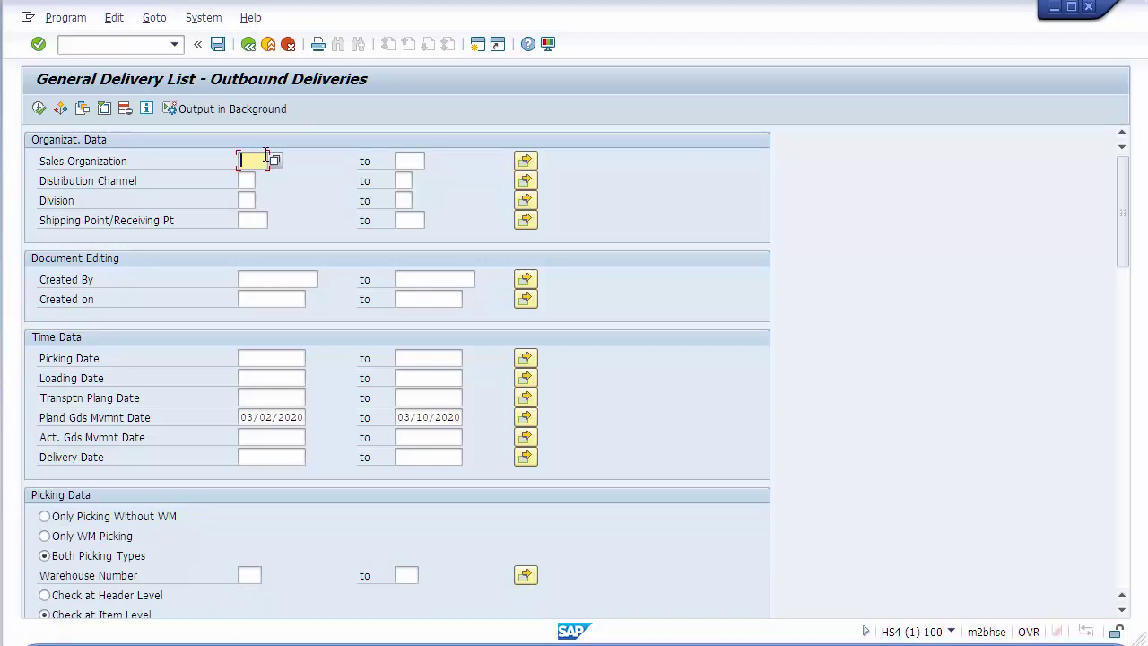
left_click(258, 221)
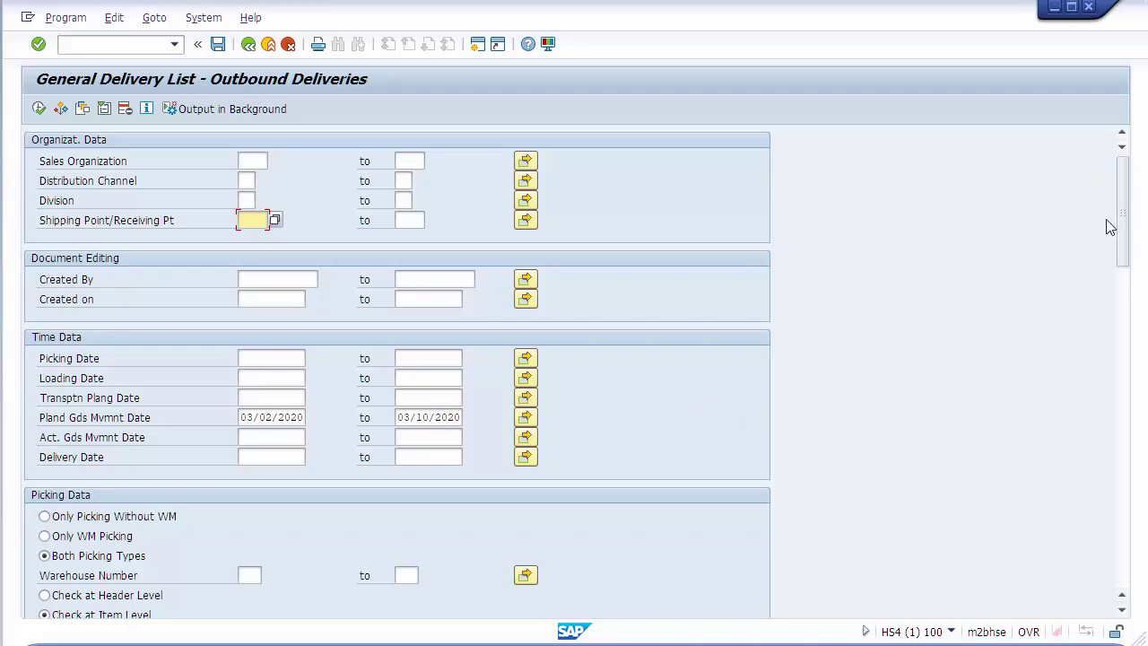
left_click_drag(1123, 236, 1125, 383)
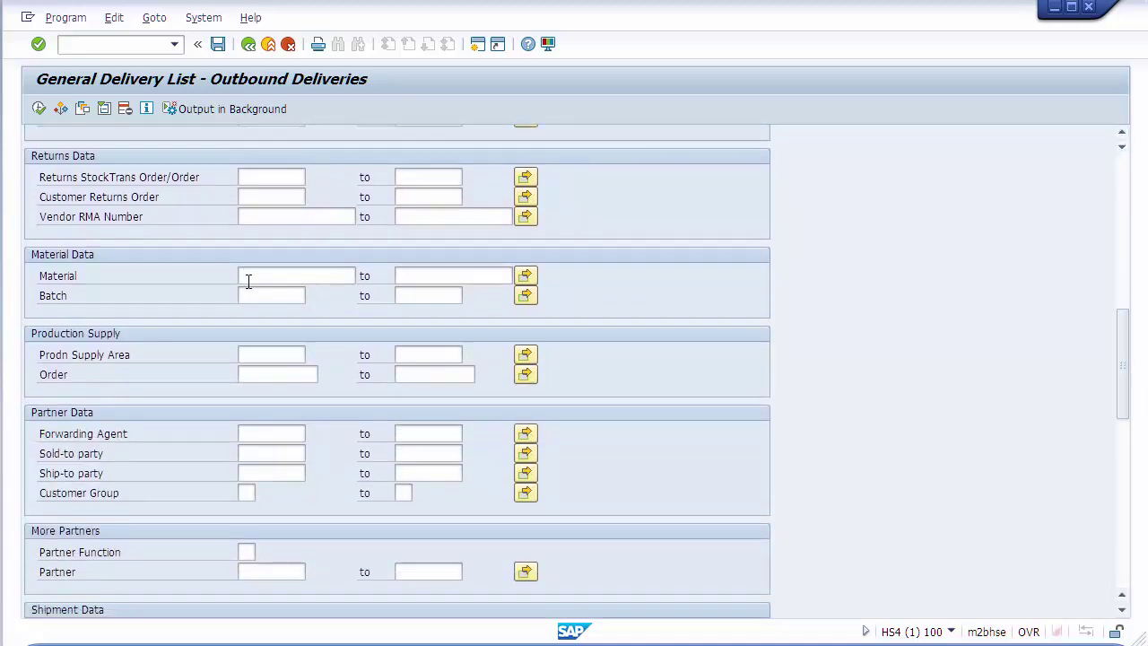
left_click(259, 471)
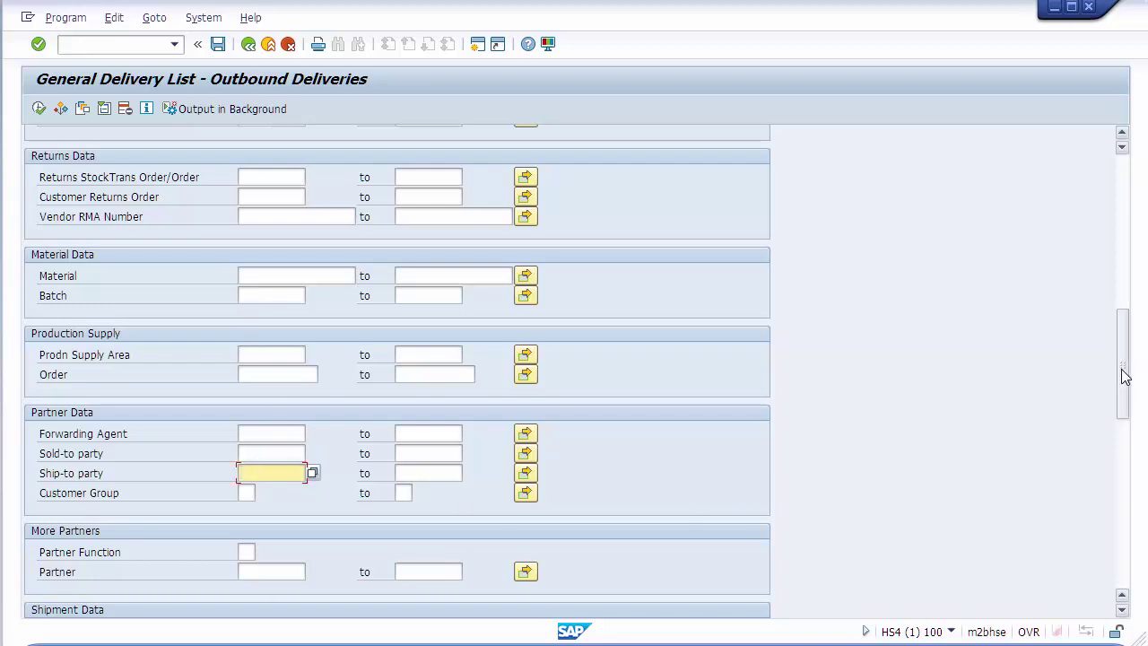
left_click_drag(1120, 374, 1128, 450)
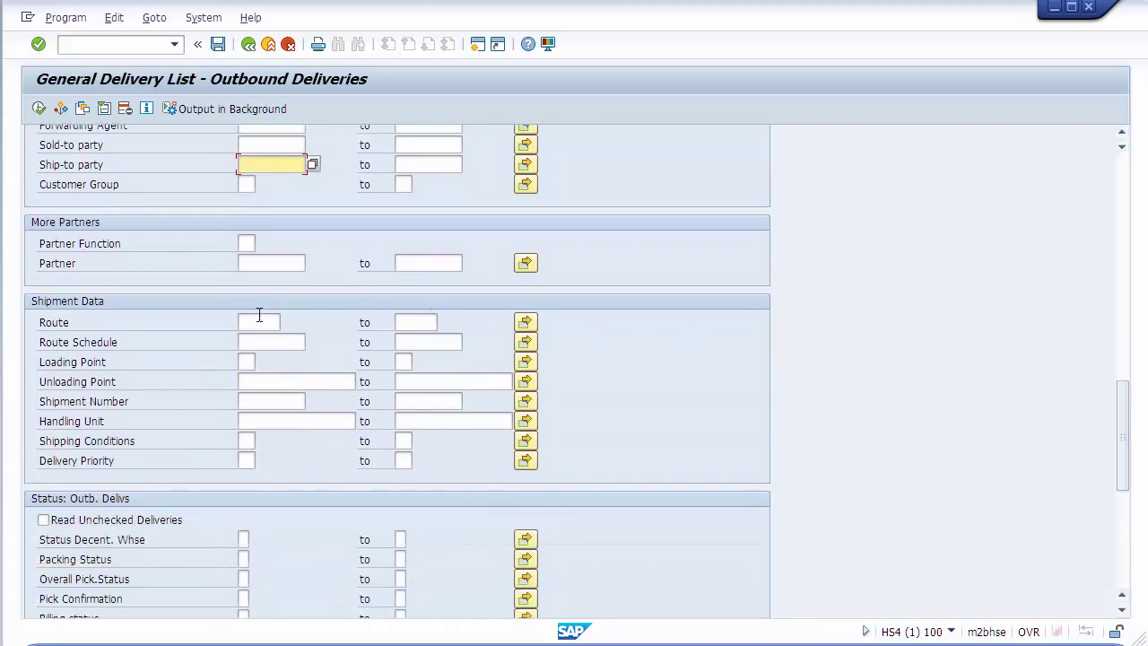
left_click(259, 320)
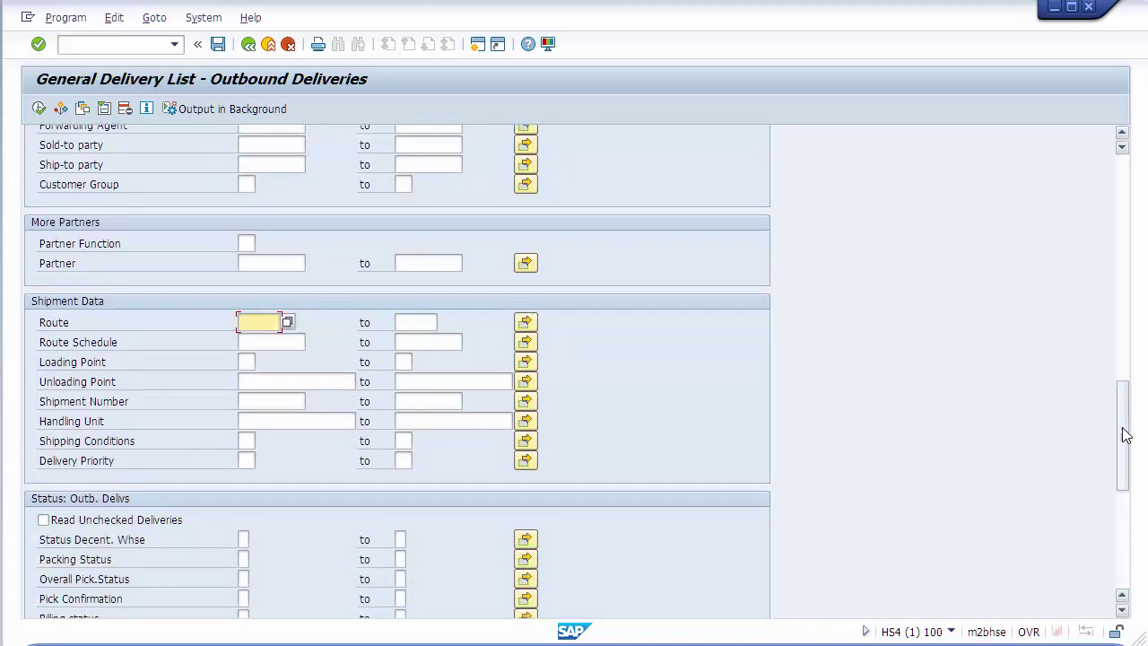
left_click_drag(1127, 435, 1132, 496)
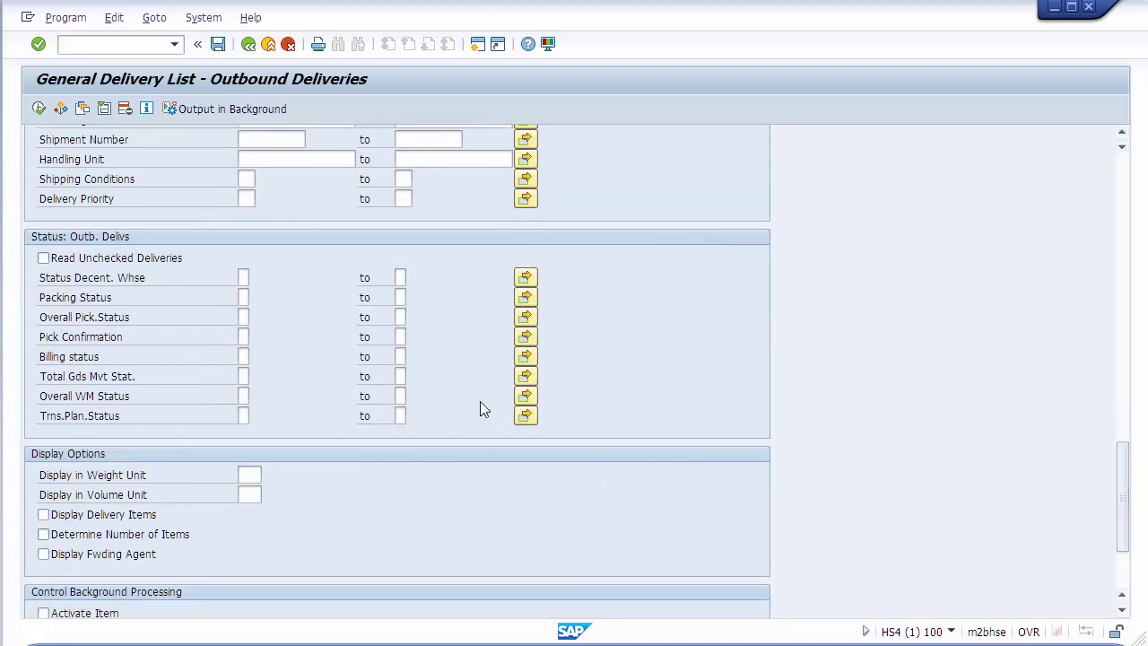
Step: Restrict Total Gds Mvt Stat. to not equal C
left_click(245, 376)
double_click(273, 367)
double_click(143, 310)
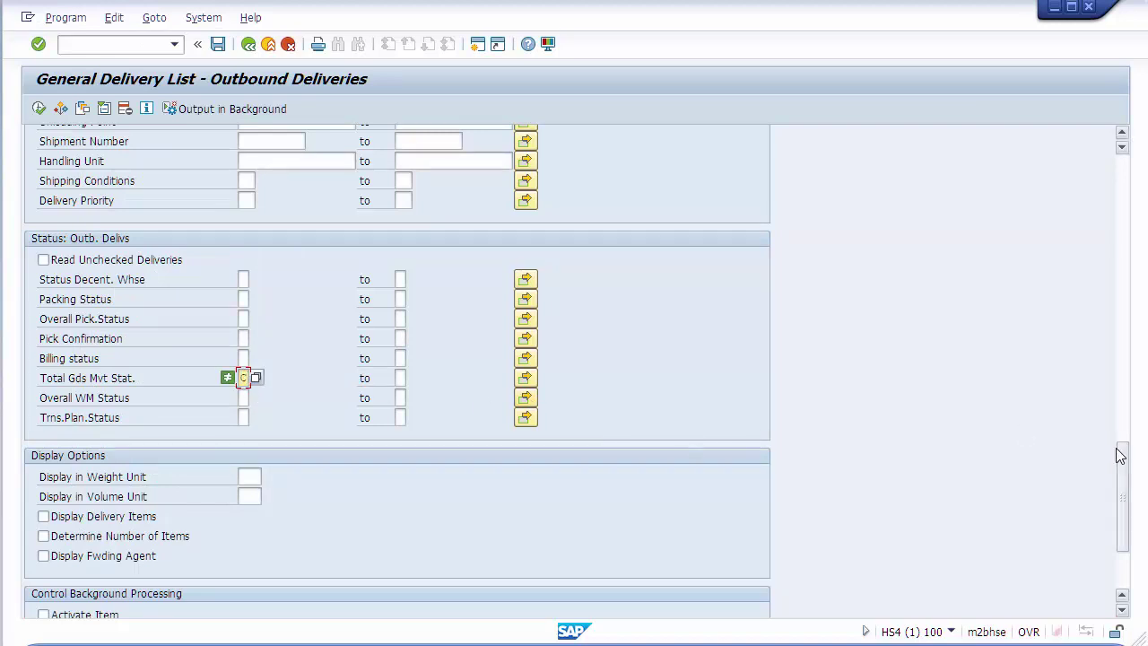
Step: Clear both prefilled Pland Gds Mvmnt Date values
mouse_move(1123, 456)
left_mouse_down()
mouse_move(1122, 518)
mouse_move(1112, 218)
left_mouse_up()
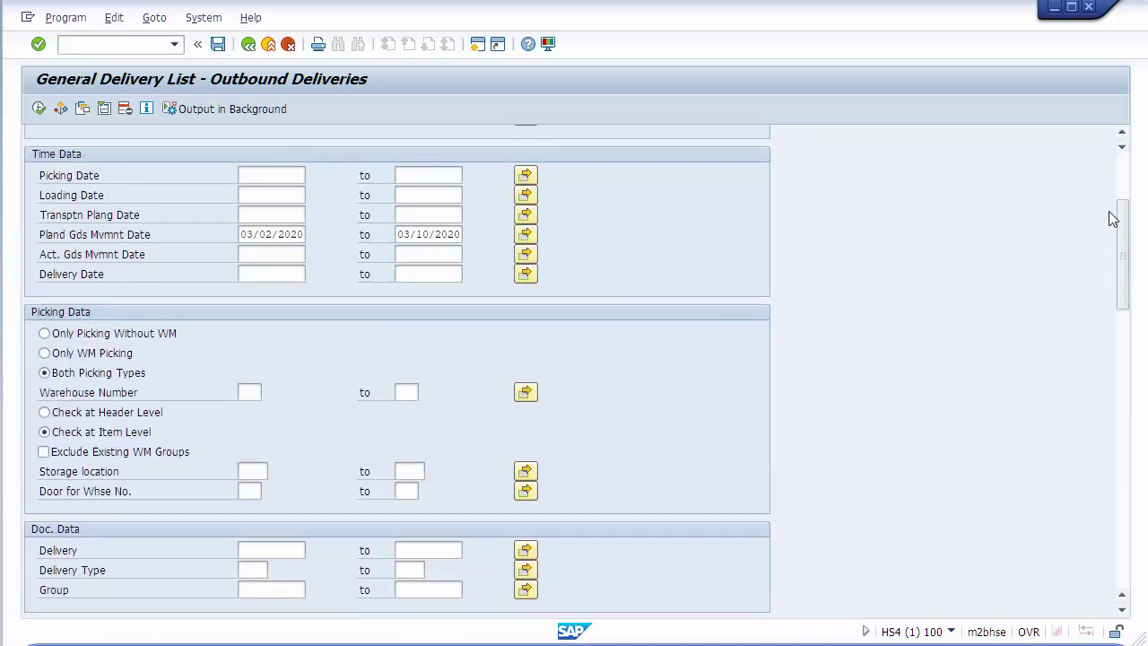
left_click(254, 238)
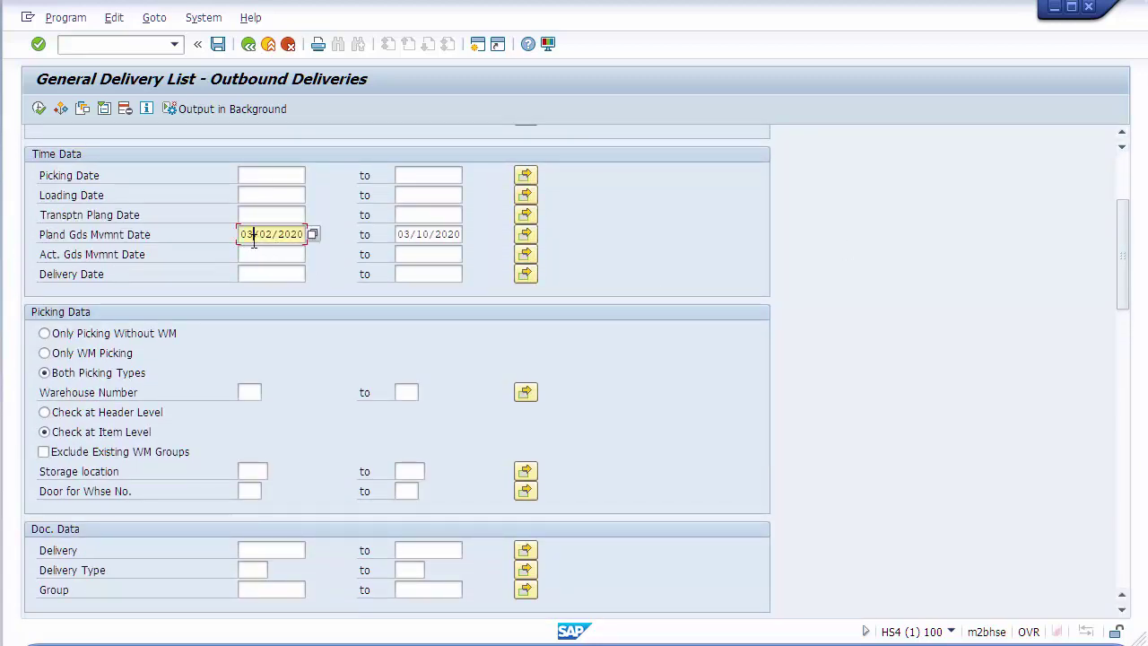
key("ctrl+y")
left_click_drag(243, 233, 405, 237)
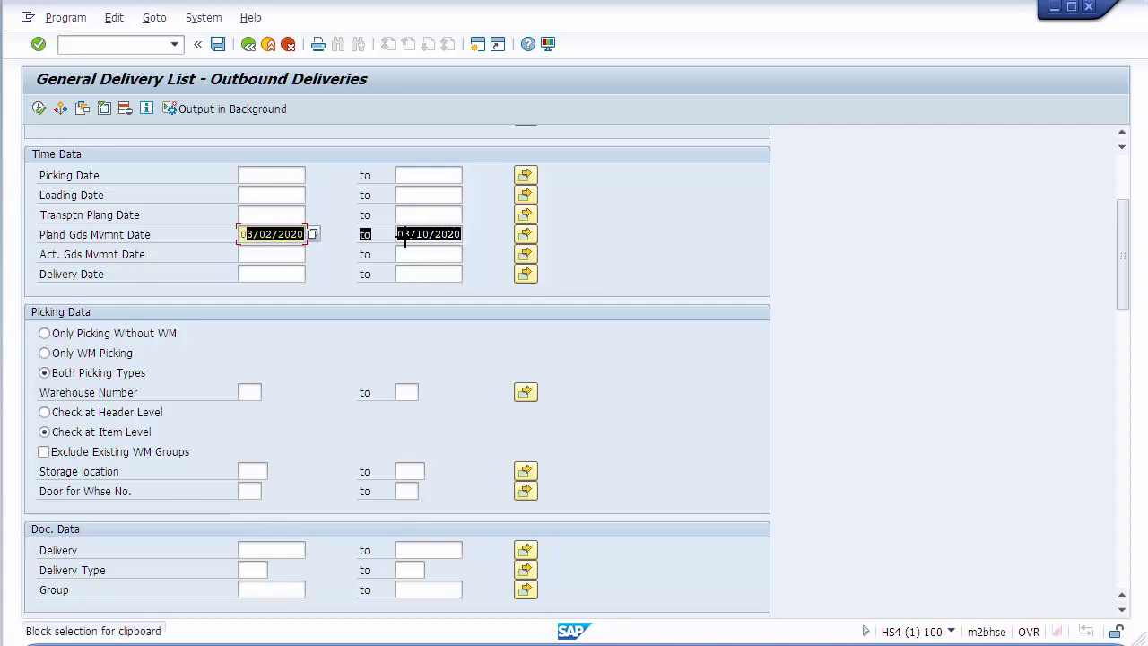
key("Delete")
type("0")
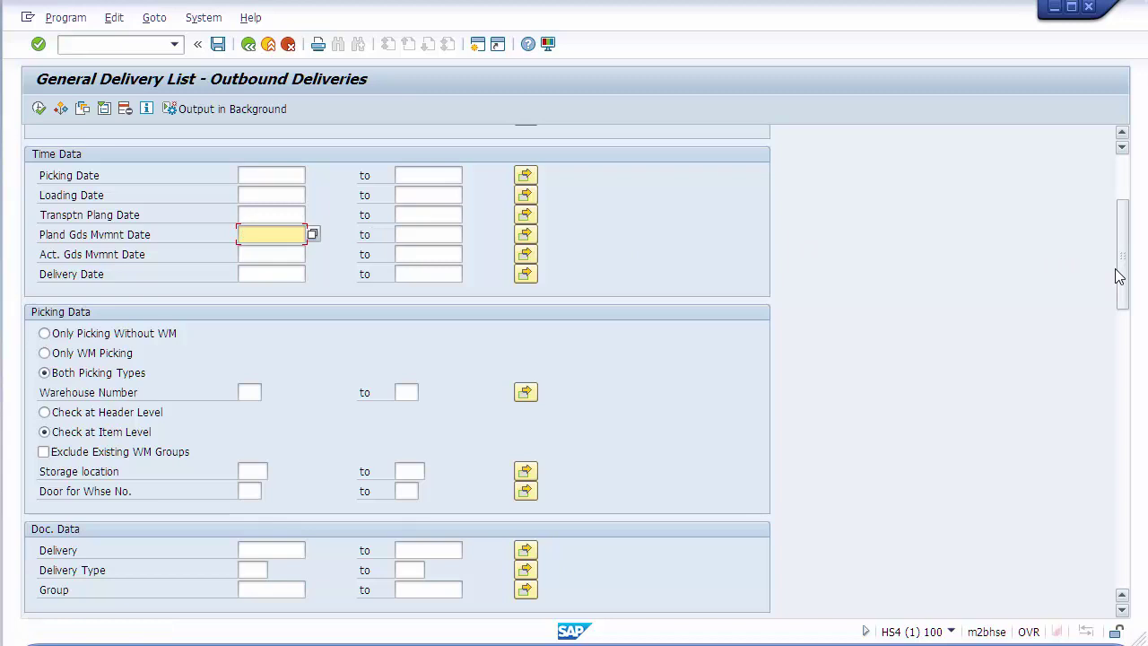
Step: Set the Created on upper limit to 03/03/2020
left_click_drag(1120, 269, 1121, 224)
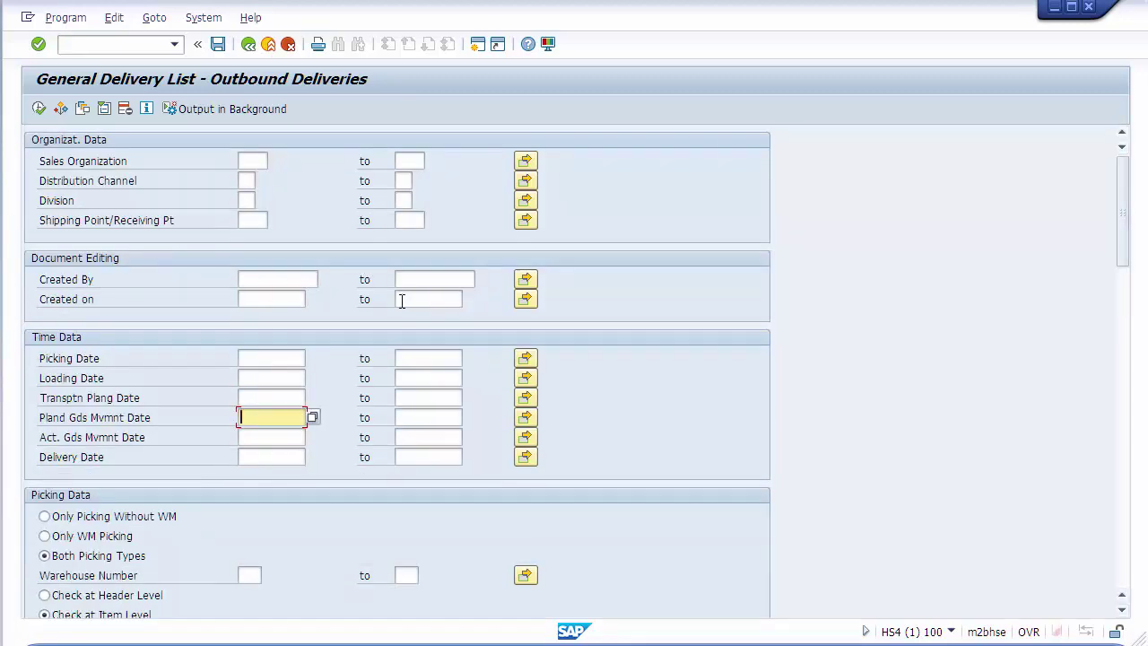
left_click(400, 300)
type("03/03/")
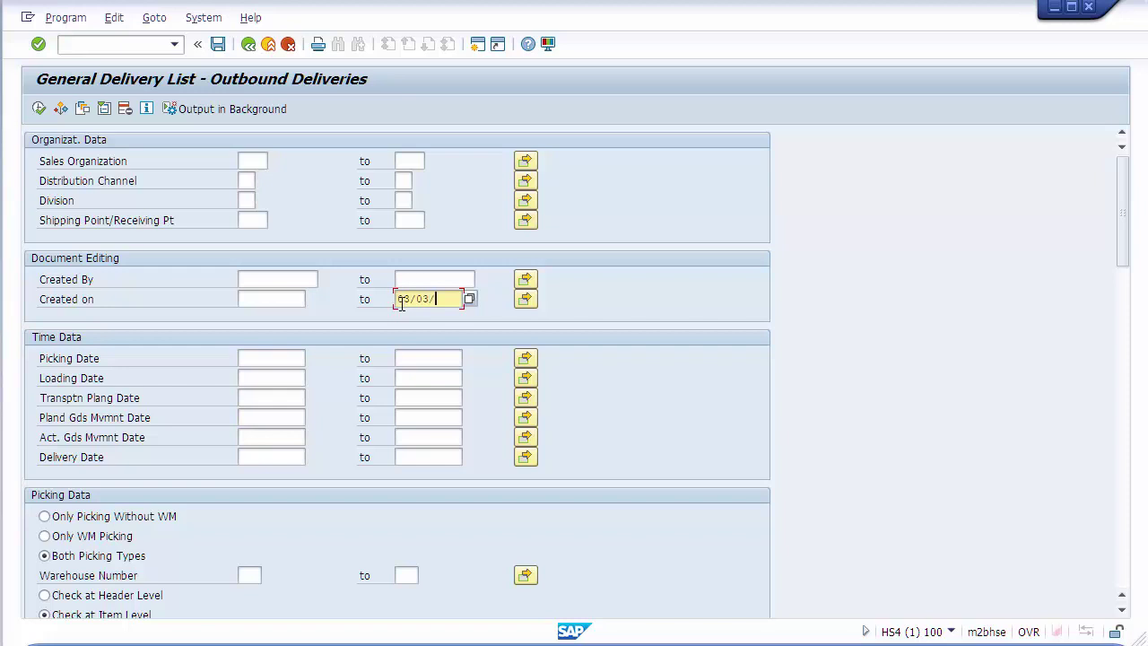
type("2020")
Step: Execute the selection and apply the MY_LAYOUT layout to the delivery list
left_click(38, 109)
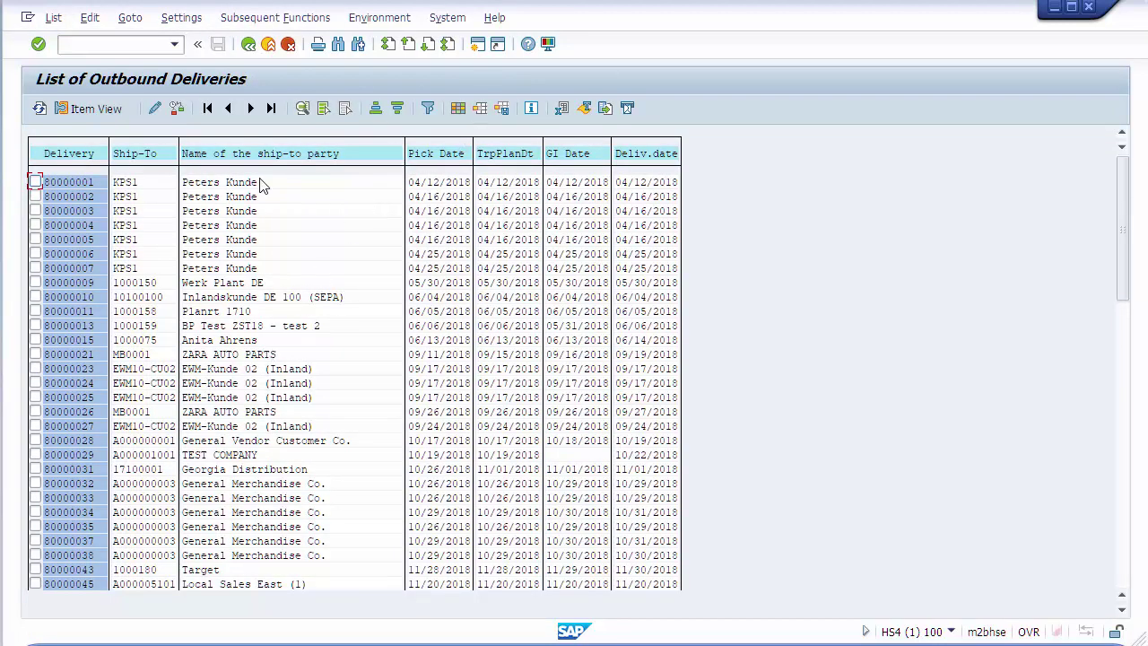
left_click(479, 109)
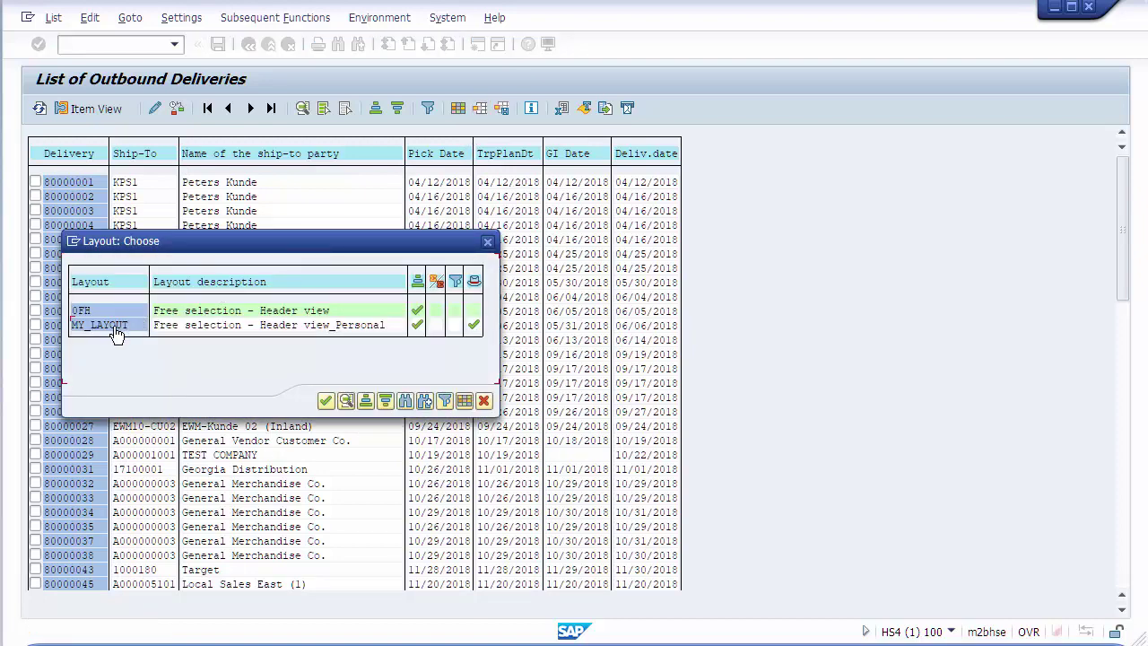
double_click(115, 326)
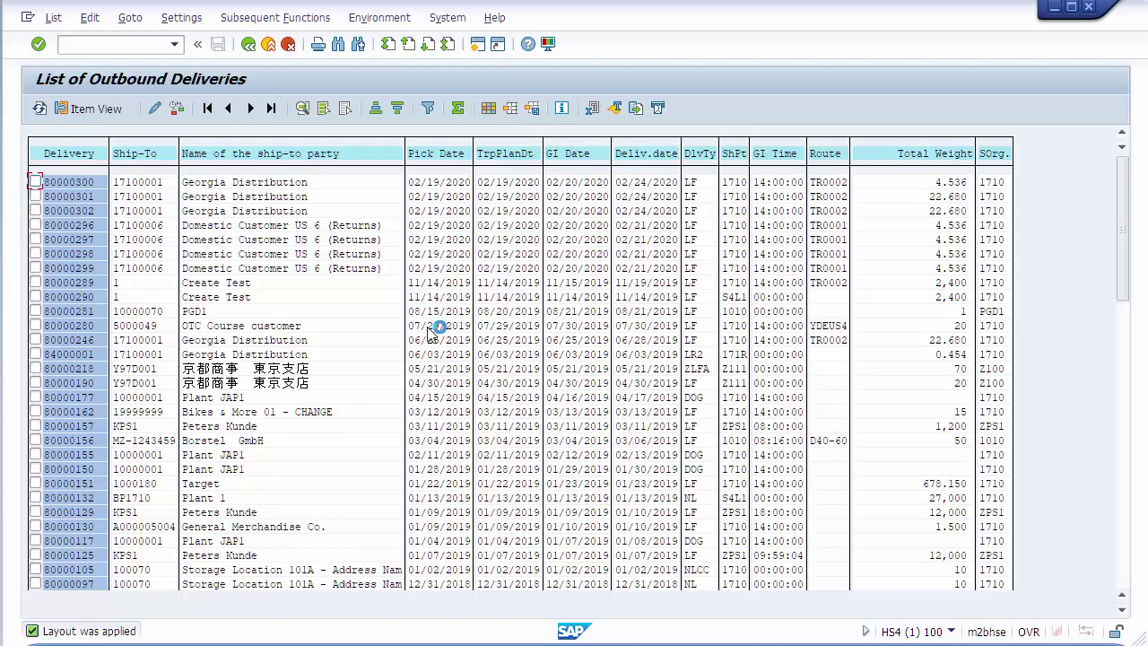
left_click(315, 19)
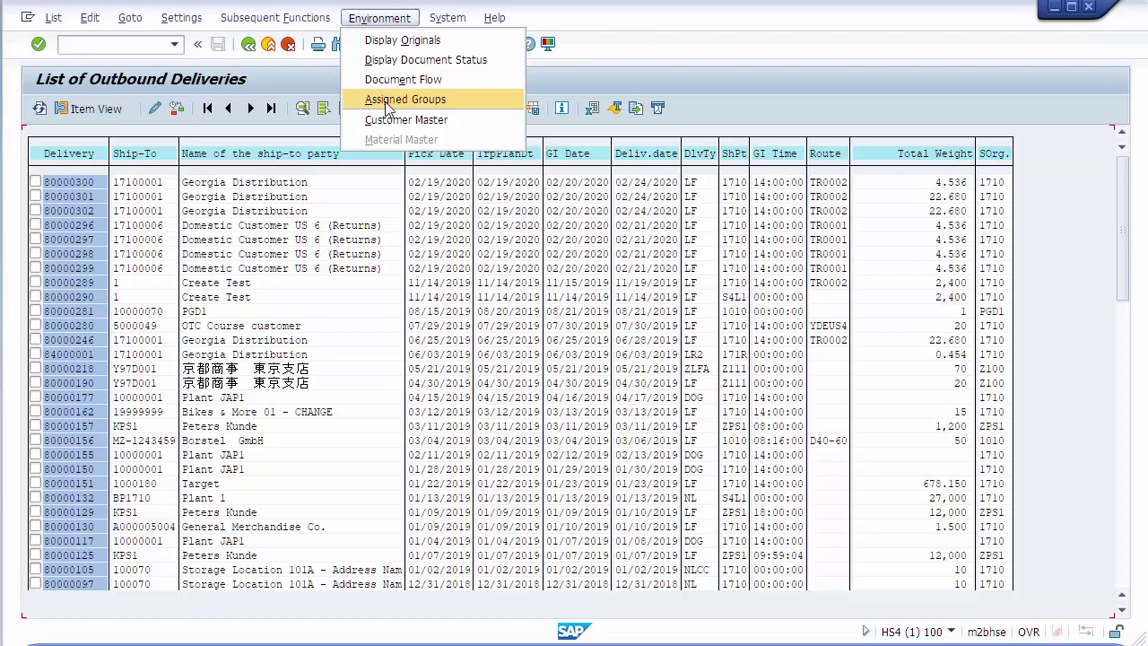
key("Escape")
left_click(133, 19)
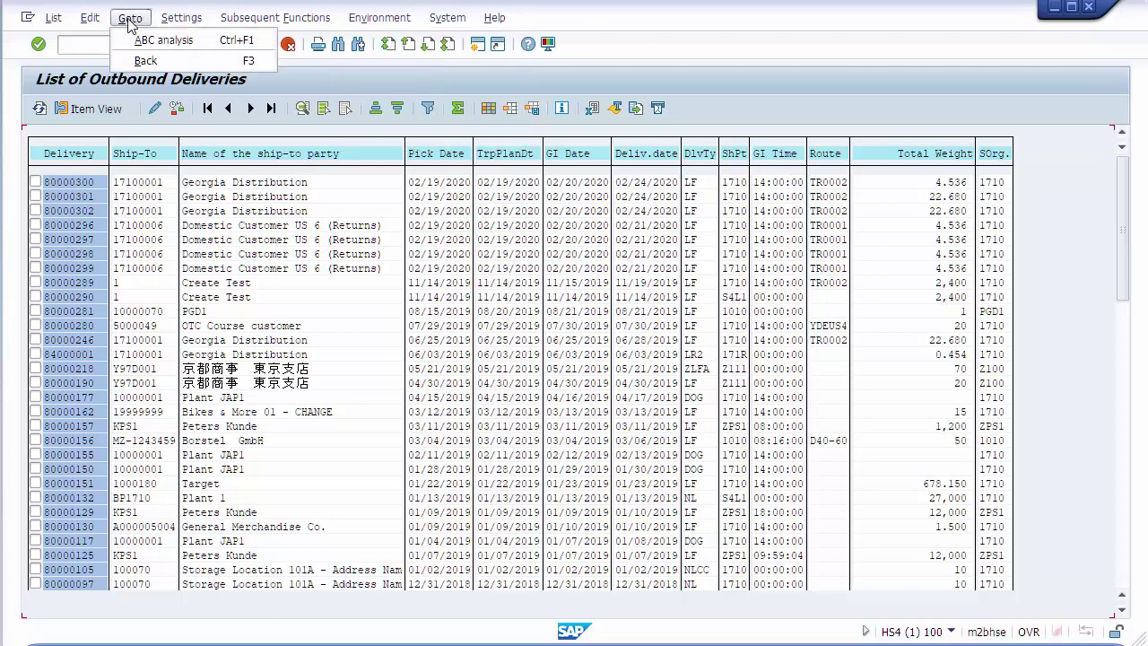
key("Escape")
key("Down")
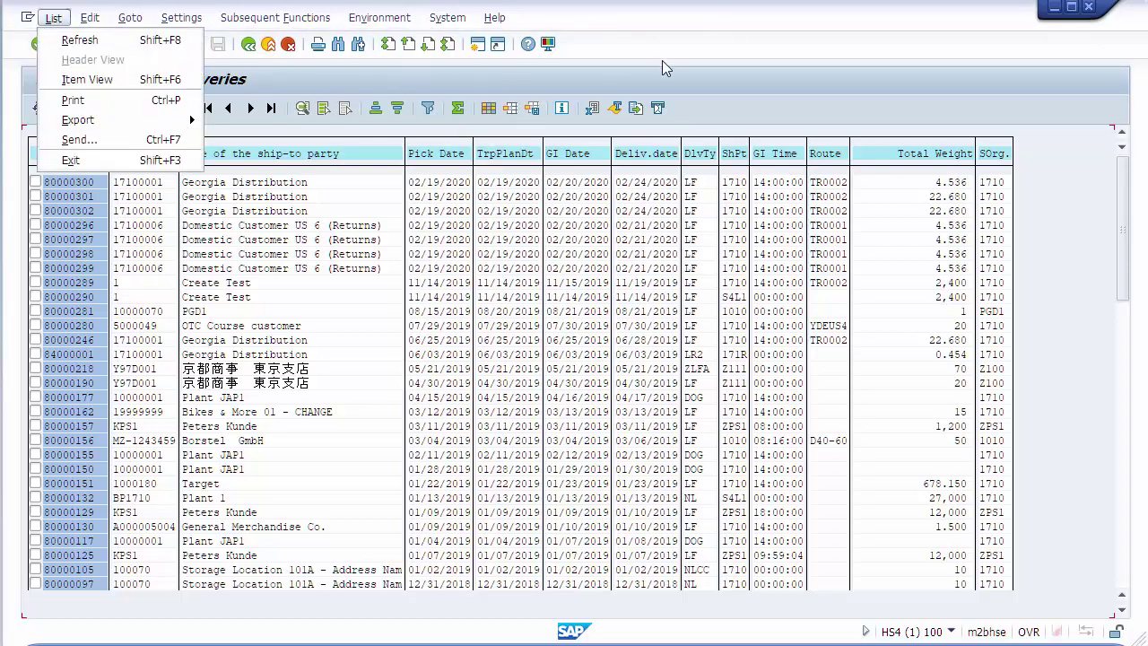